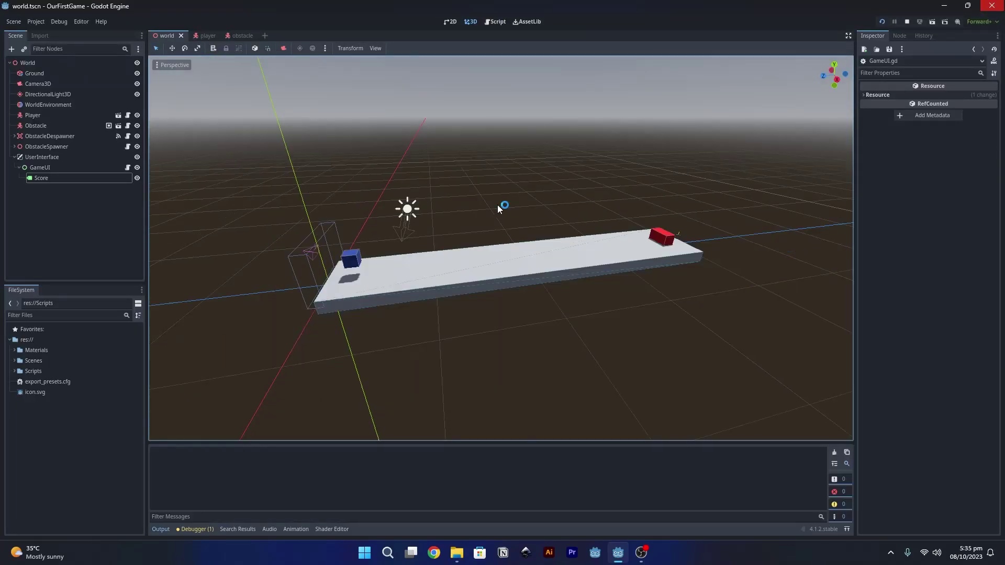
# Playtest the running game by steering the blue cube around the obstacles, and close the game window and output log.
pyautogui.press('Right')
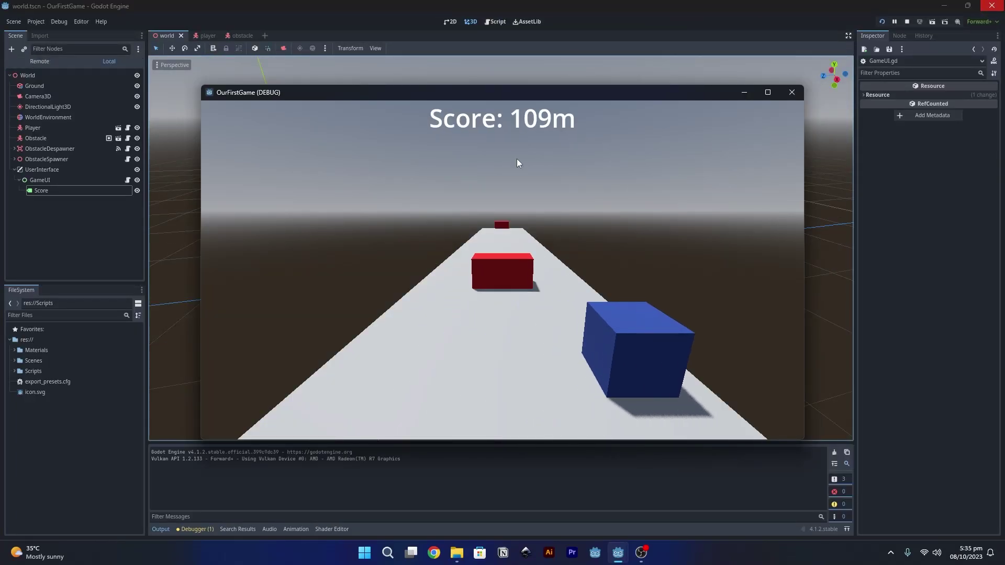
pyautogui.press('Left')
pyautogui.press('Left')
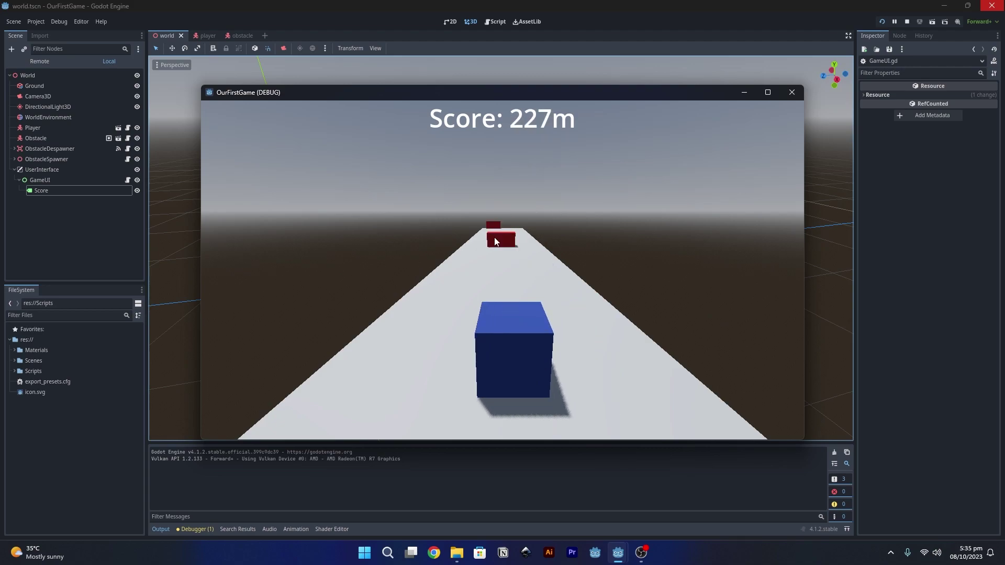
pyautogui.press('Left')
pyautogui.press('Right')
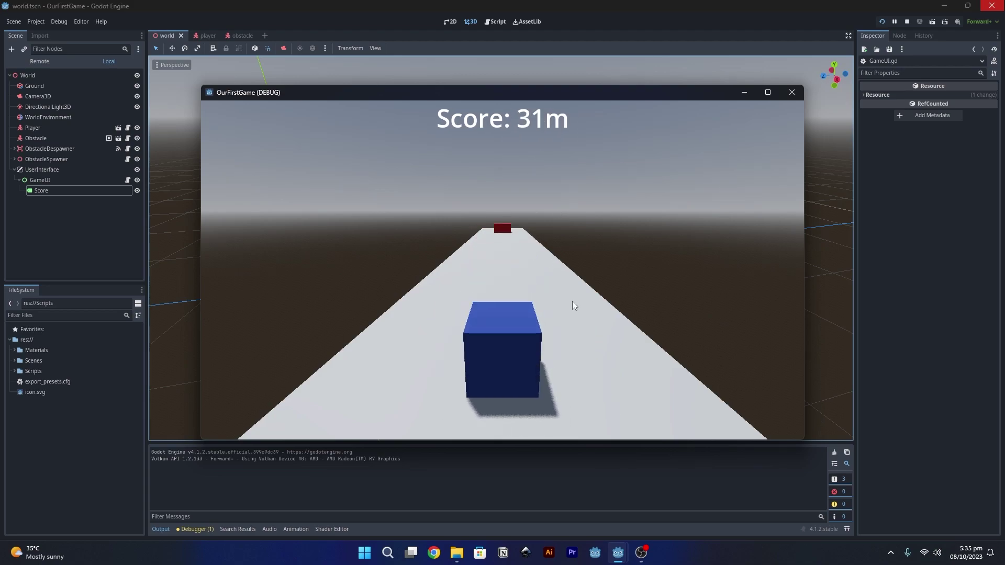
pyautogui.hotkey('alt', 'F4')
pyautogui.click(162, 531)
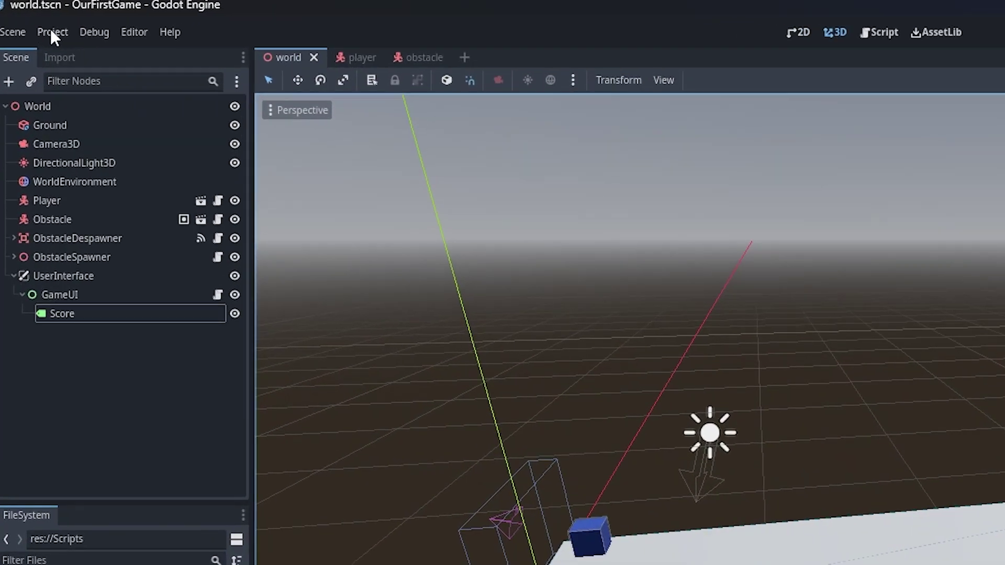
# Add a Windows Desktop preset to the project's export presets.
pyautogui.click(51, 30)
pyautogui.click(71, 107)
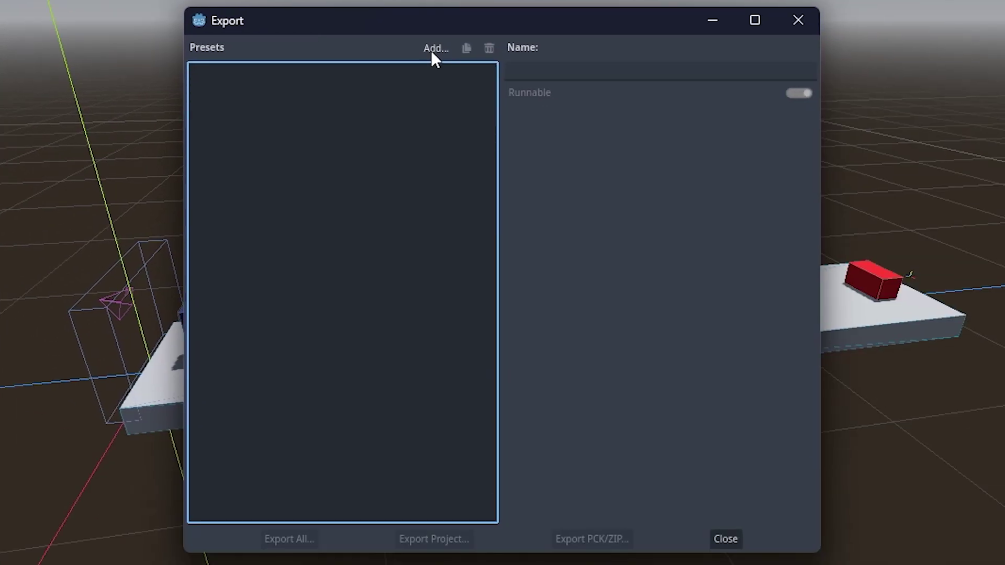
pyautogui.click(430, 49)
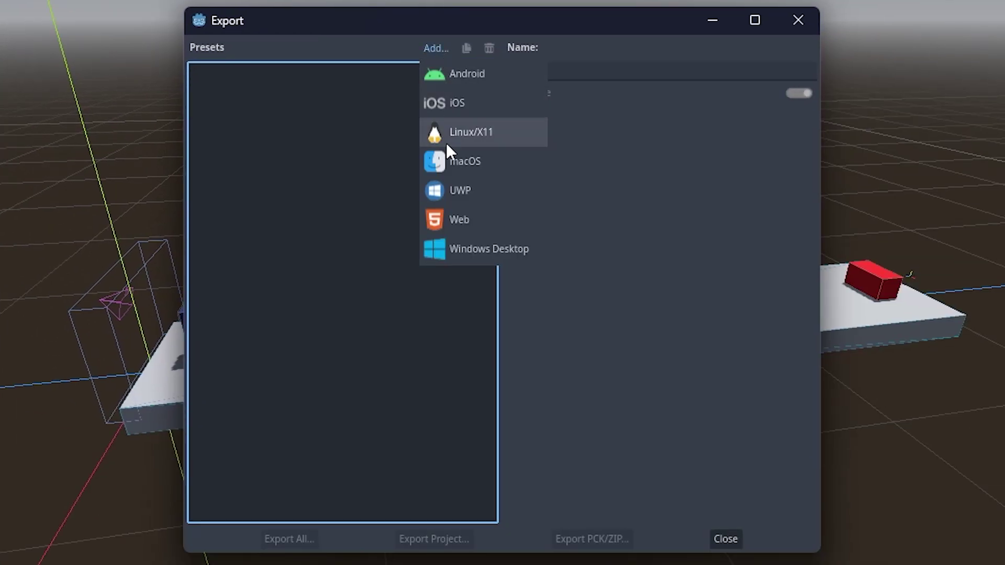
pyautogui.click(461, 247)
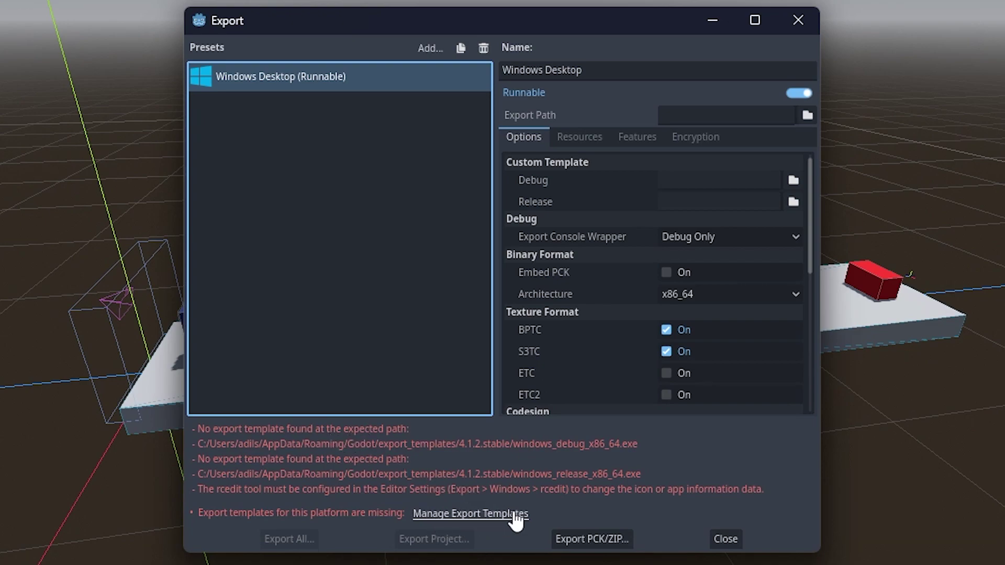
# Download Godot_v4.1.2-stable_export_templates.tpz from the export template manager's mirror and locate the file in its folder.
pyautogui.click(492, 515)
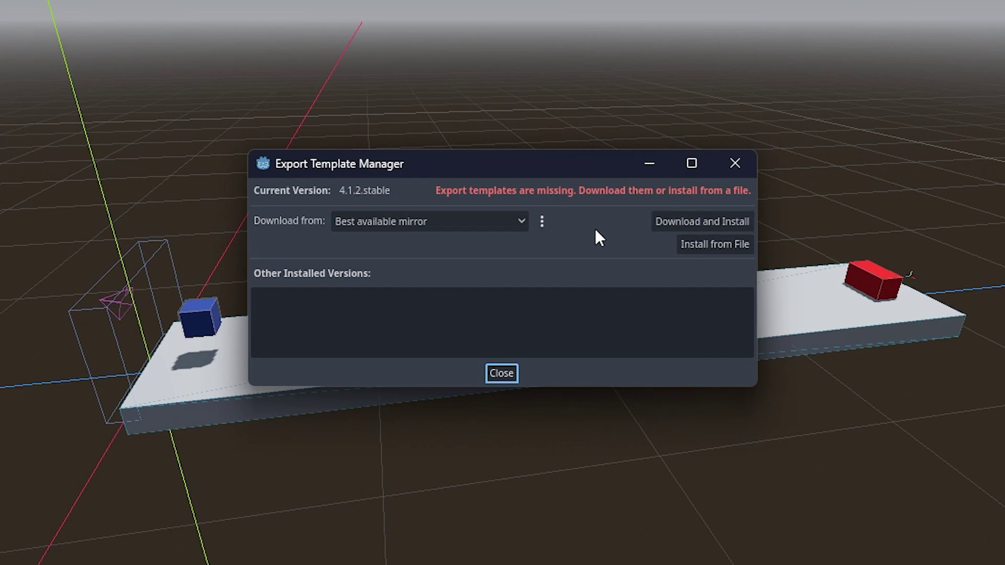
pyautogui.click(542, 221)
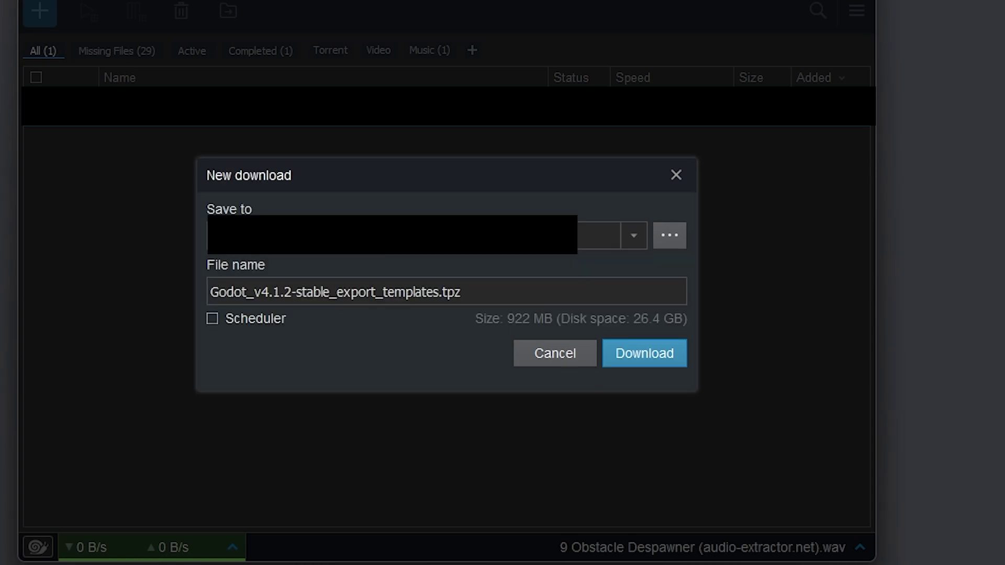
pyautogui.press('Return')
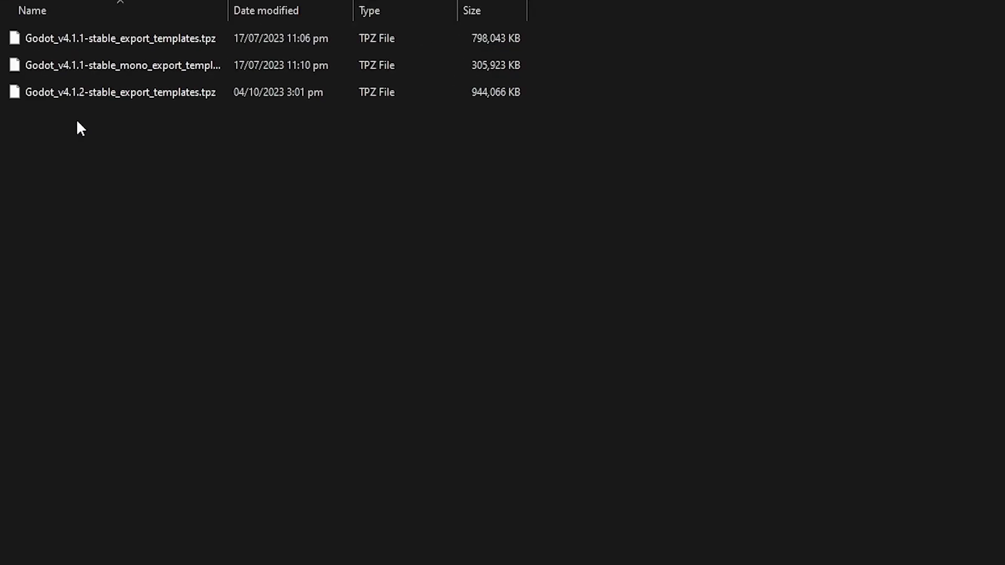
pyautogui.click(70, 98)
pyautogui.click(112, 91)
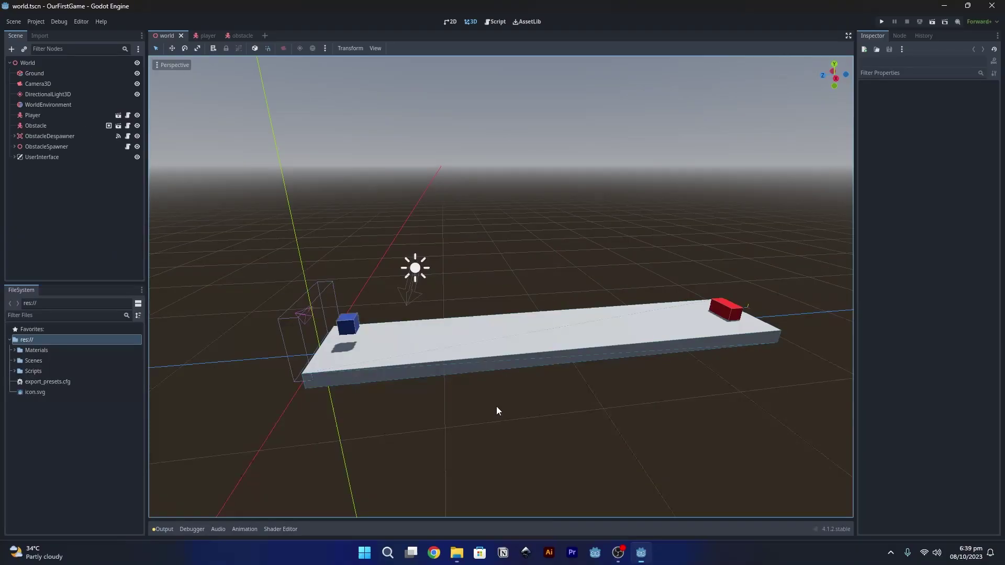
# Install the missing export templates from the file Godot_v4.1.2-stable_export_templates.tpz.
pyautogui.click(37, 21)
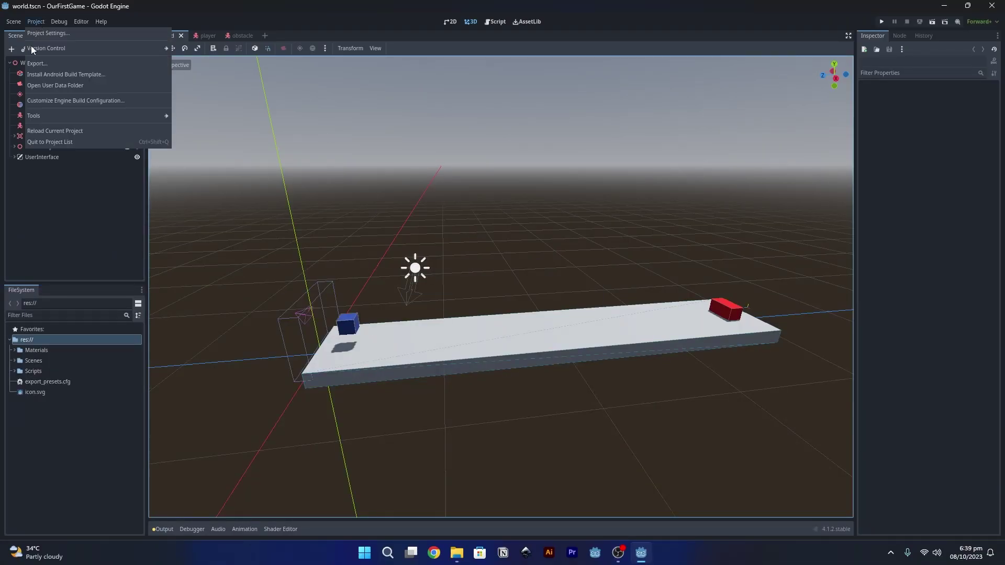
pyautogui.click(35, 63)
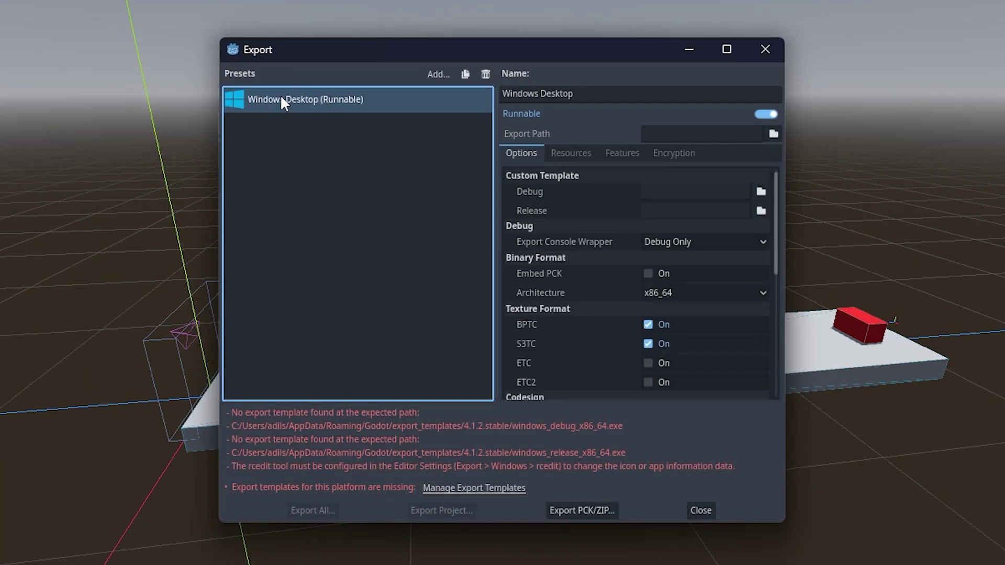
pyautogui.click(465, 488)
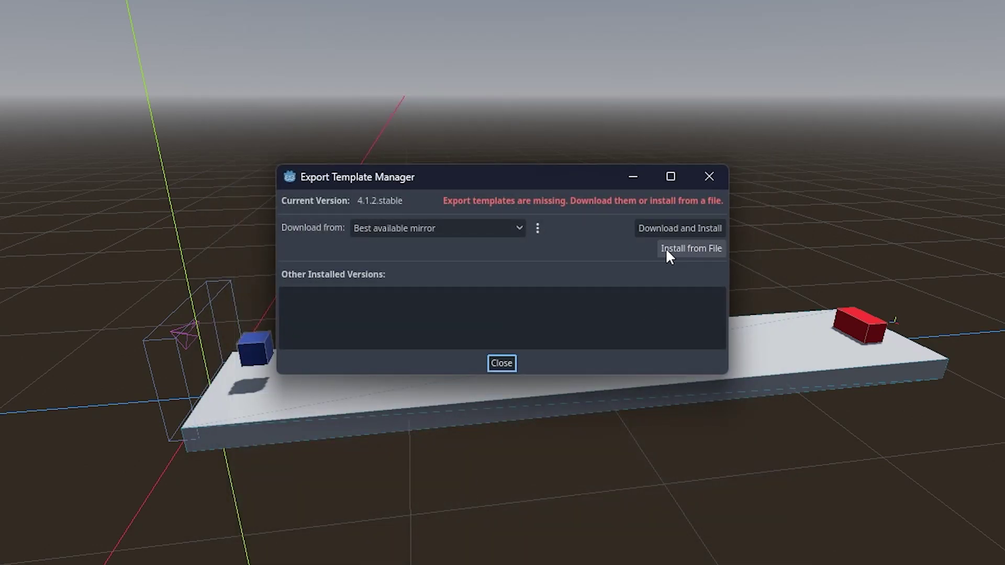
pyautogui.click(688, 254)
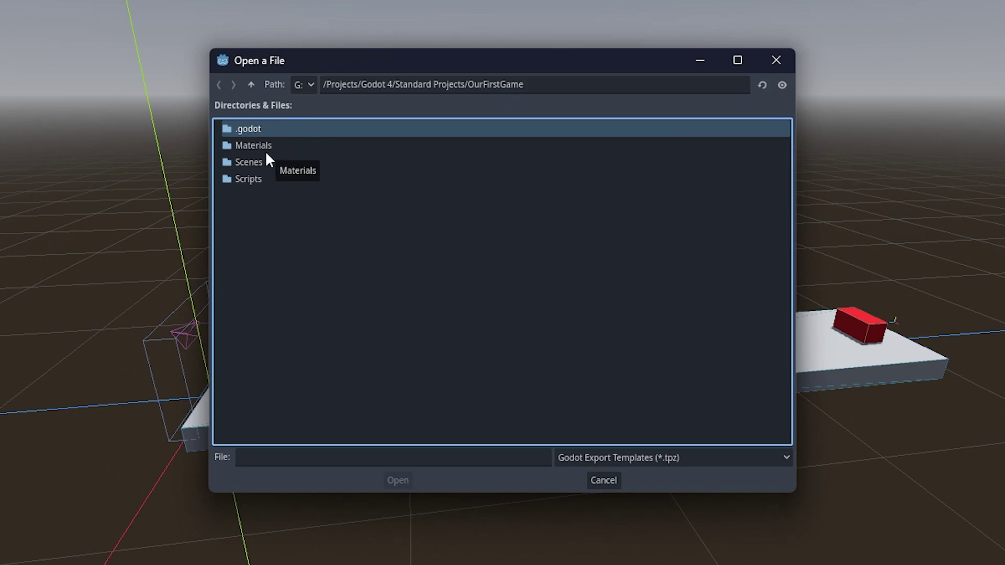
pyautogui.click(286, 162)
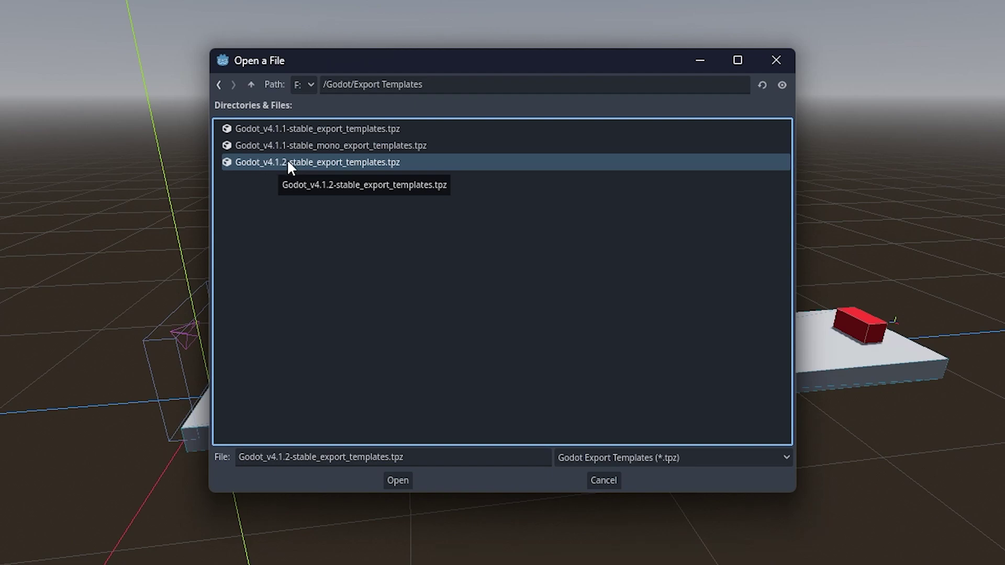
pyautogui.click(390, 482)
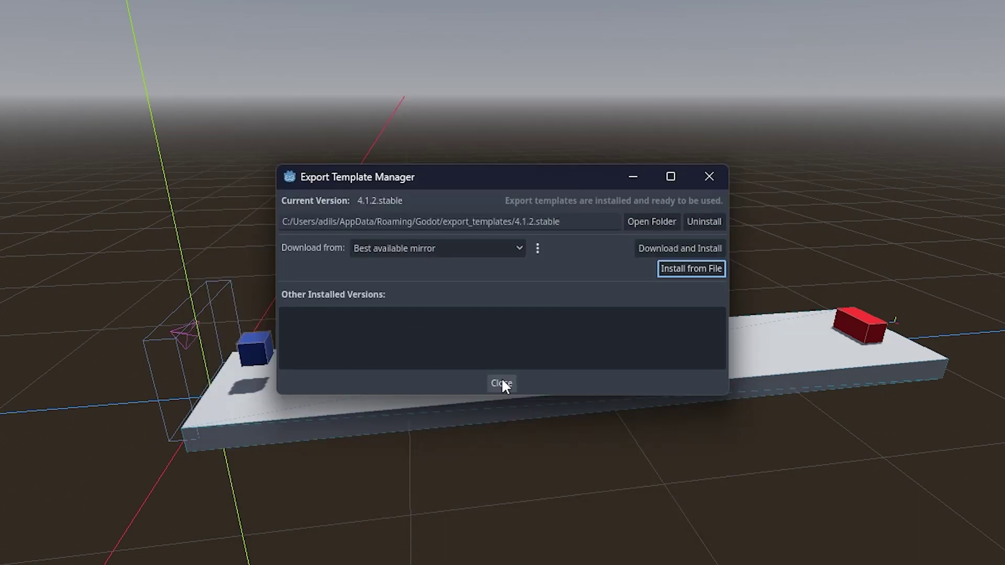
pyautogui.click(502, 384)
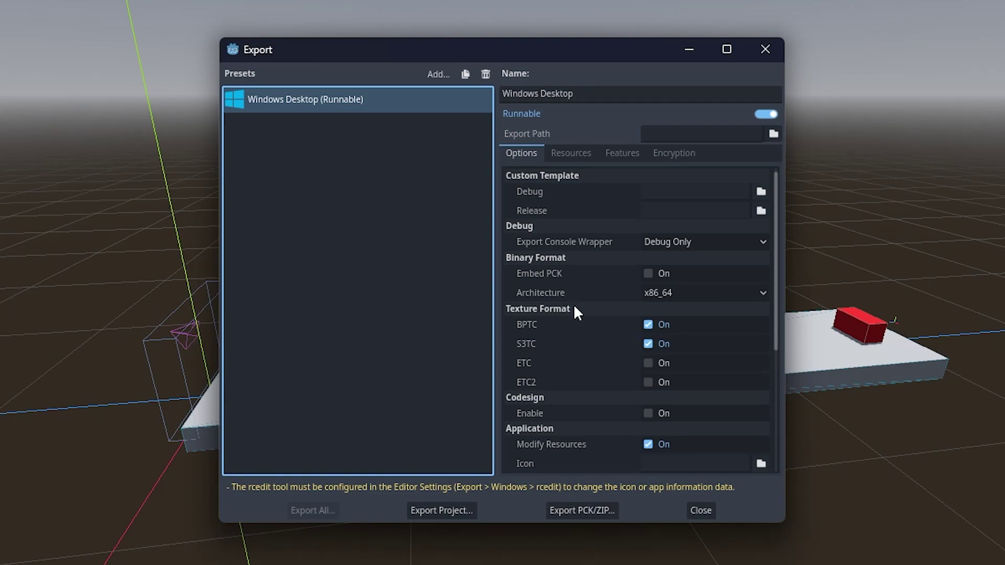
# Review the export options of the Windows Desktop preset and close the Export dialog.
pyautogui.scroll(-3, 556, 303)
pyautogui.scroll(3, 555, 306)
pyautogui.scroll(-2, 556, 306)
pyautogui.scroll(2, 555, 306)
pyautogui.click(691, 511)
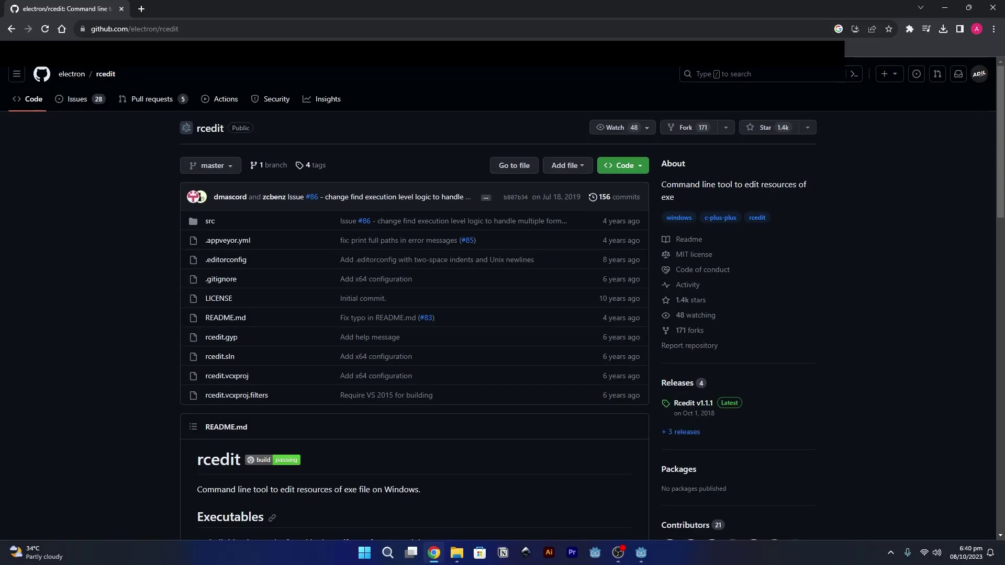
# Switch to the browser and open the Rcedit v1.1.1 release from the electron/rcedit GitHub repository.
pyautogui.click(189, 24)
pyautogui.click(273, 234)
pyautogui.scroll(-1, 660, 339)
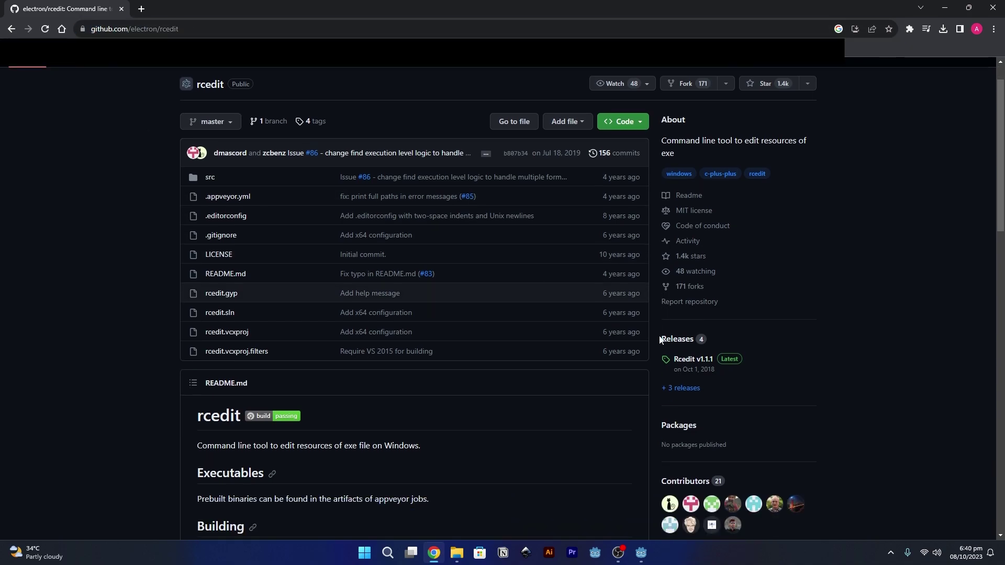
pyautogui.scroll(-1, 660, 340)
pyautogui.click(689, 302)
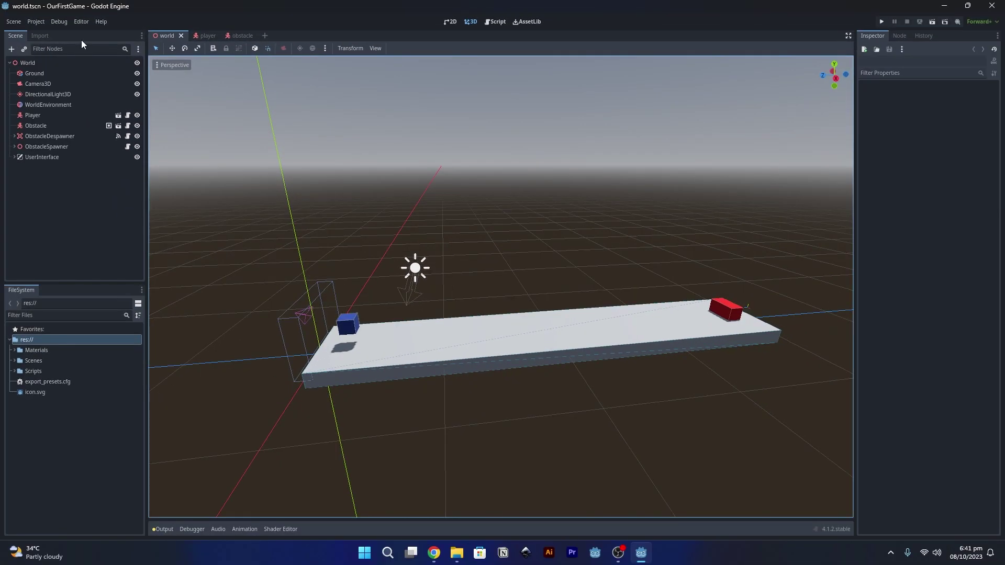
# Set the rcedit path in the editor's Windows export settings to F:/Godot/Misc/rcedit-x64.exe.
pyautogui.click(73, 15)
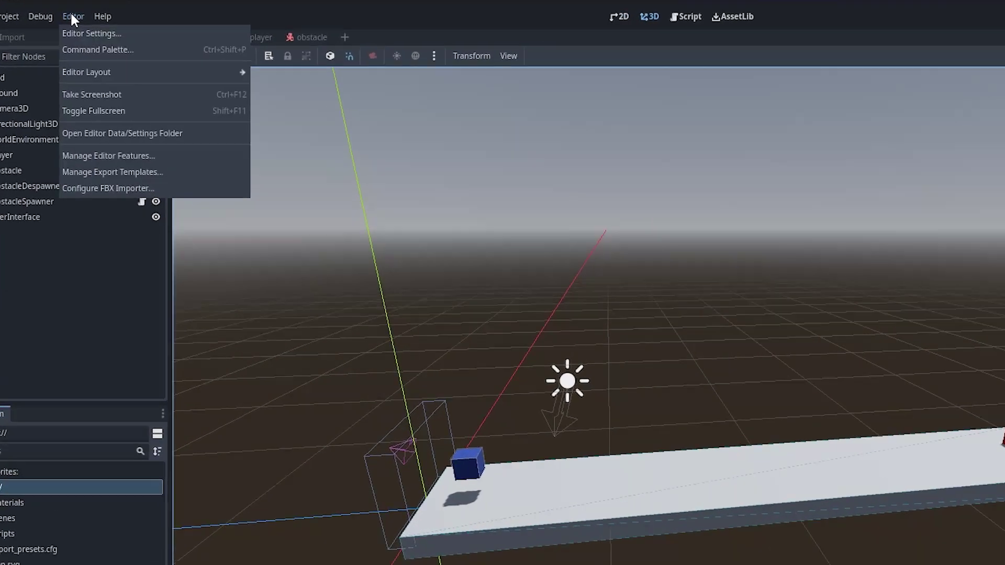
pyautogui.click(78, 33)
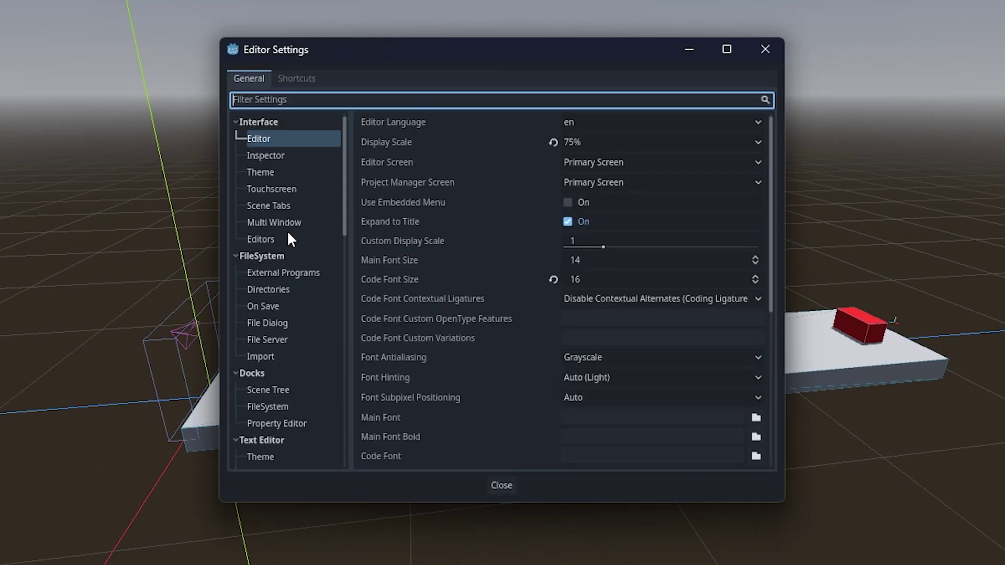
pyautogui.moveTo(347, 168); pyautogui.dragTo(360, 433)
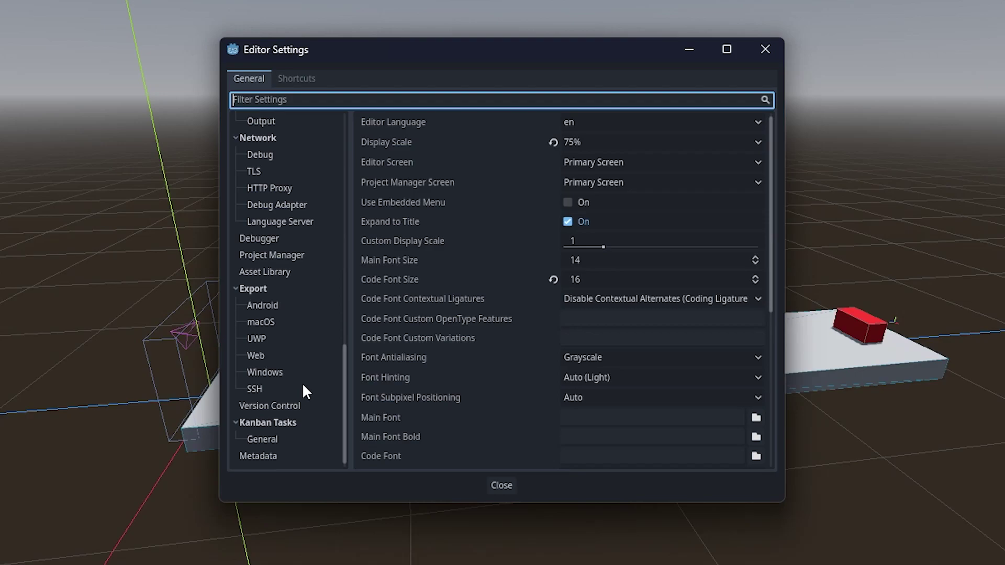
pyautogui.click(266, 374)
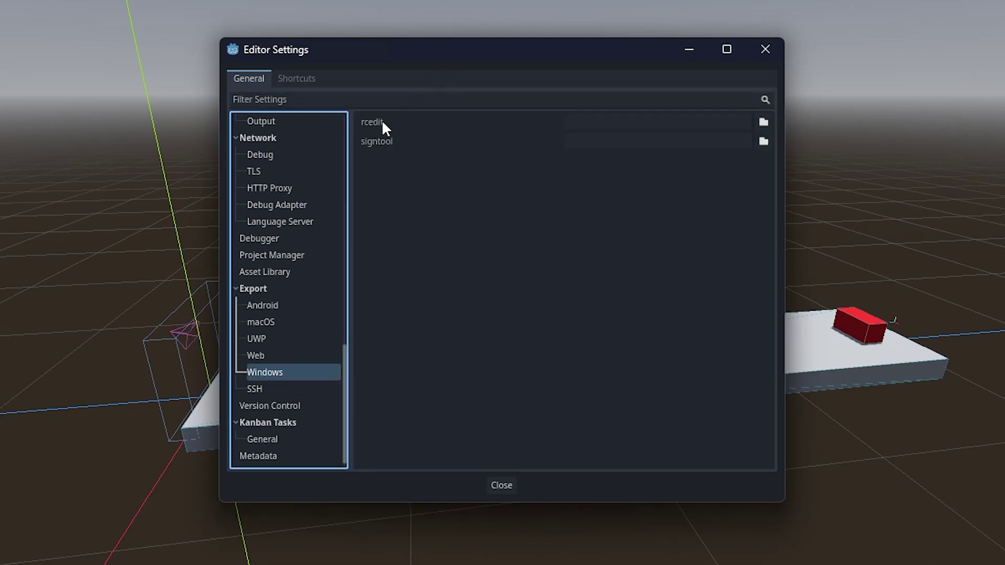
pyautogui.click(765, 134)
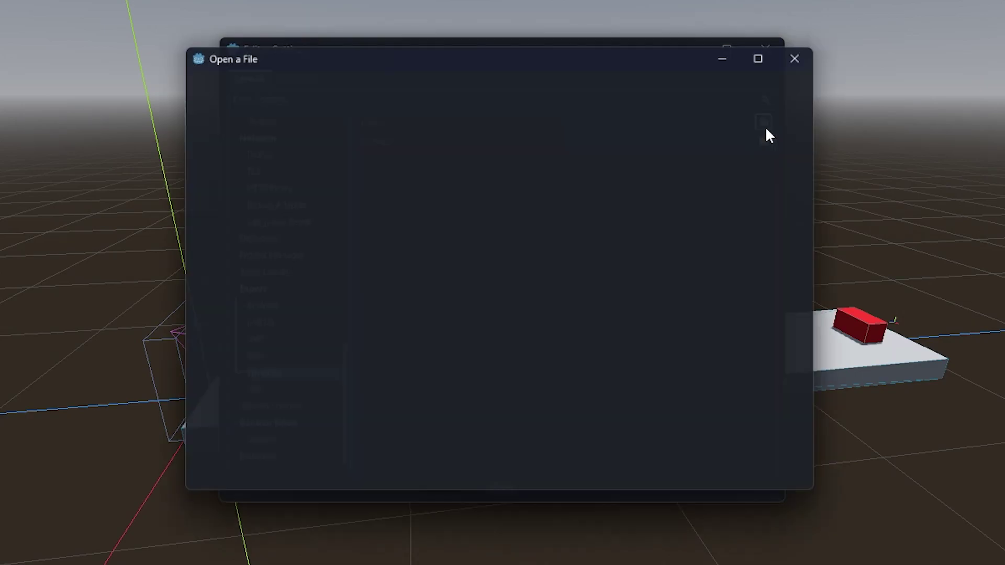
pyautogui.click(267, 73)
pyautogui.click(271, 146)
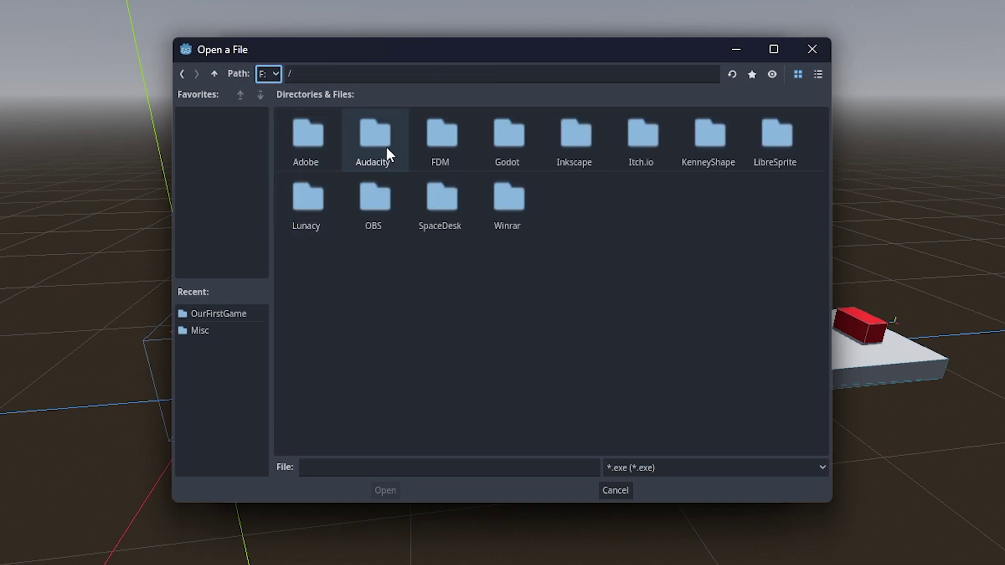
pyautogui.doubleClick(507, 135)
pyautogui.doubleClick(442, 135)
pyautogui.doubleClick(379, 143)
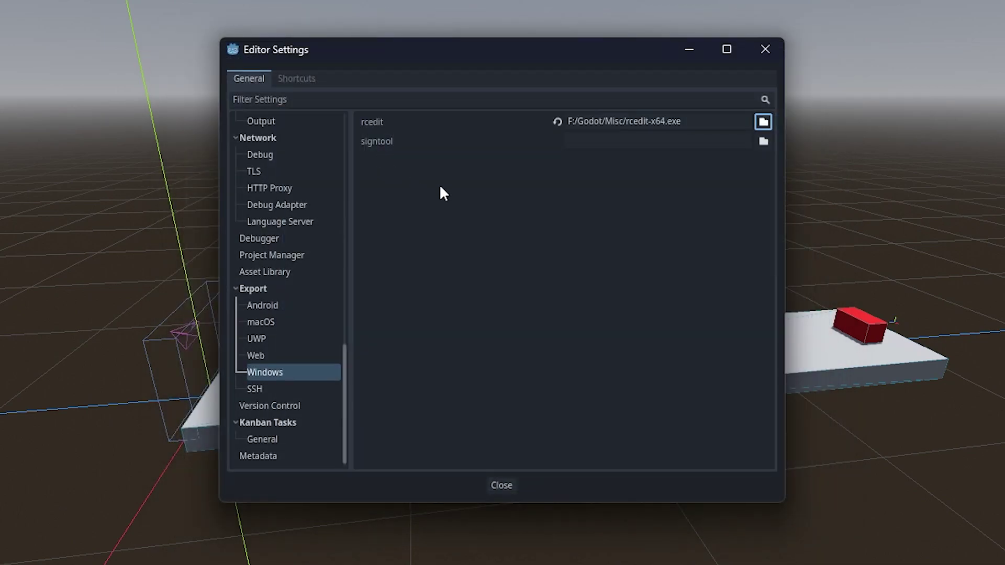
pyautogui.moveTo(701, 119); pyautogui.dragTo(565, 120)
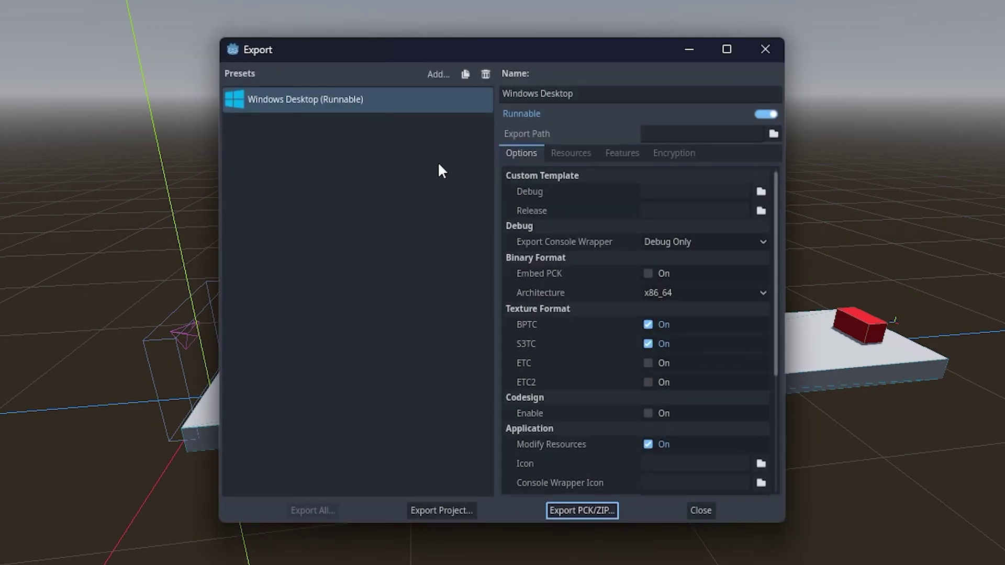
# Browse for the Windows Desktop preset's export path and create a folder named FirstGame in G:/Builds/Windows.
pyautogui.click(312, 102)
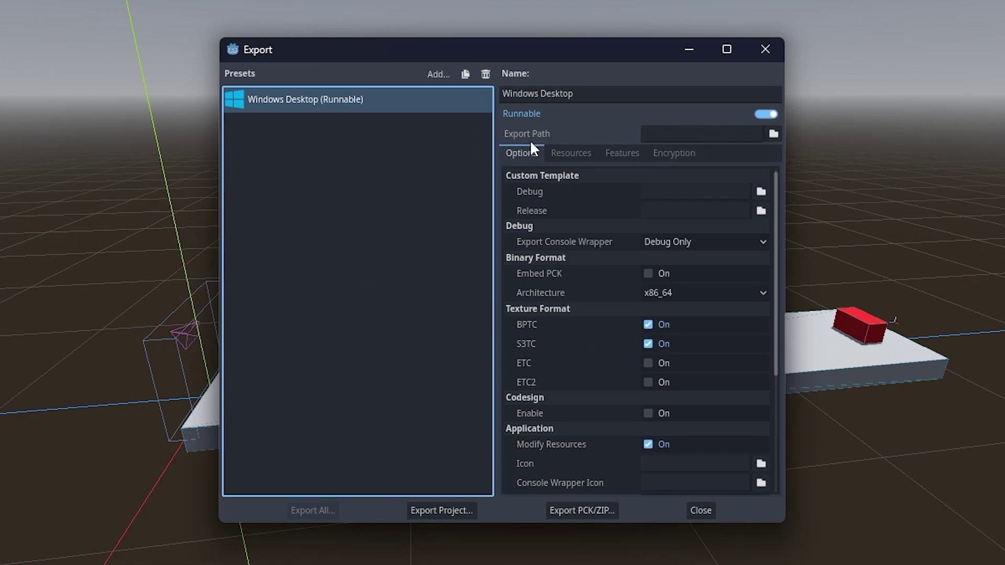
pyautogui.click(772, 134)
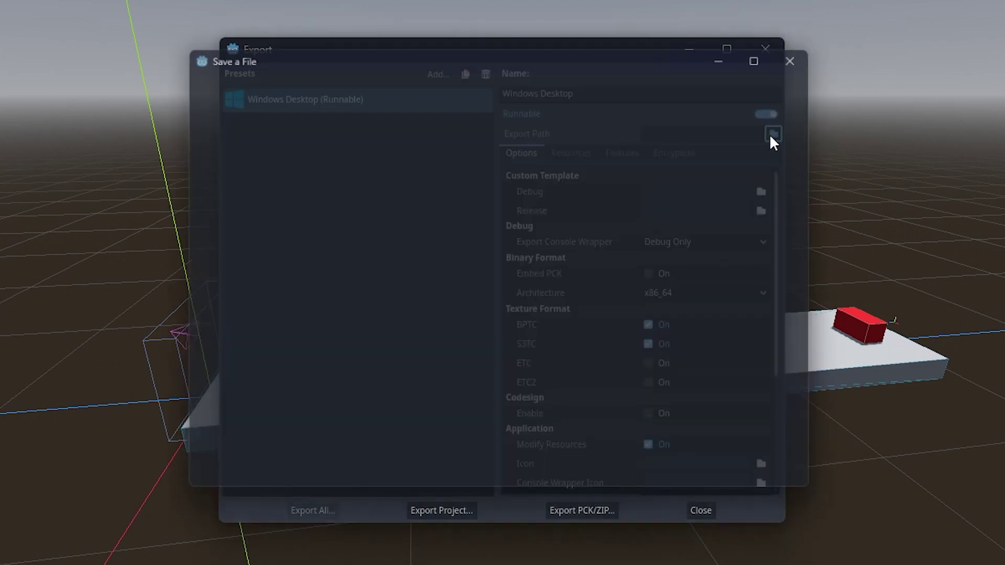
pyautogui.click(263, 74)
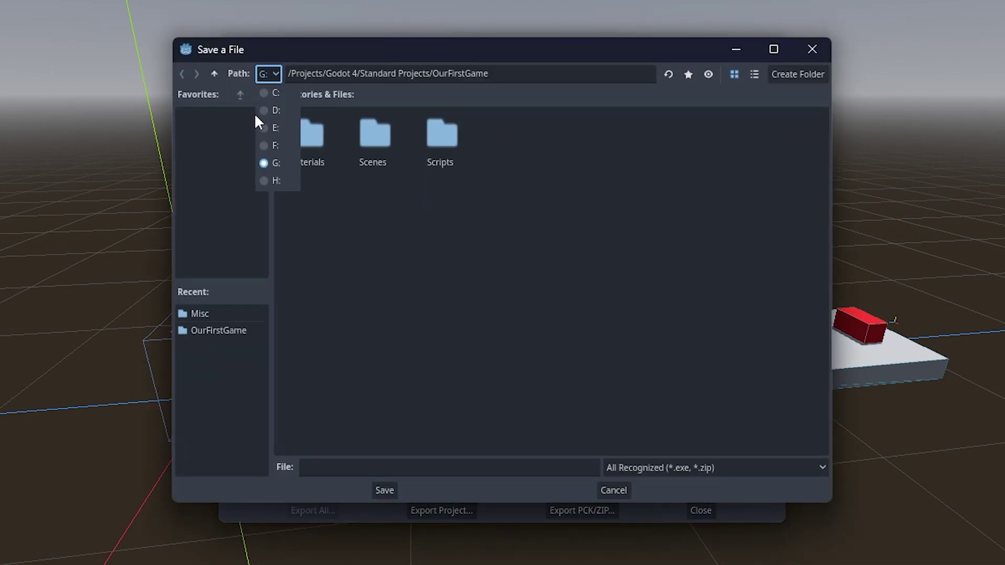
pyautogui.click(263, 163)
pyautogui.click(799, 76)
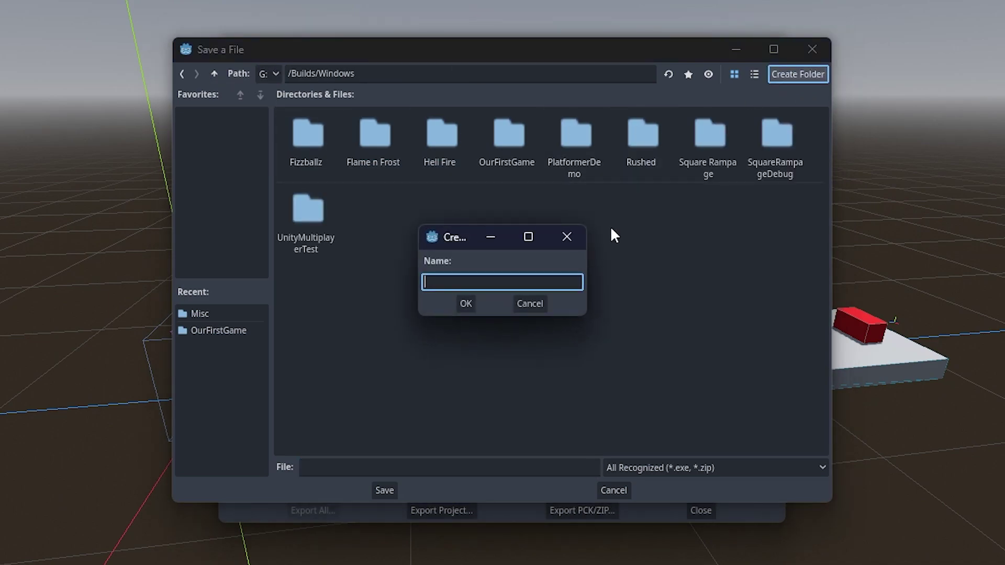
pyautogui.write('FirstGame')
pyautogui.press('Return')
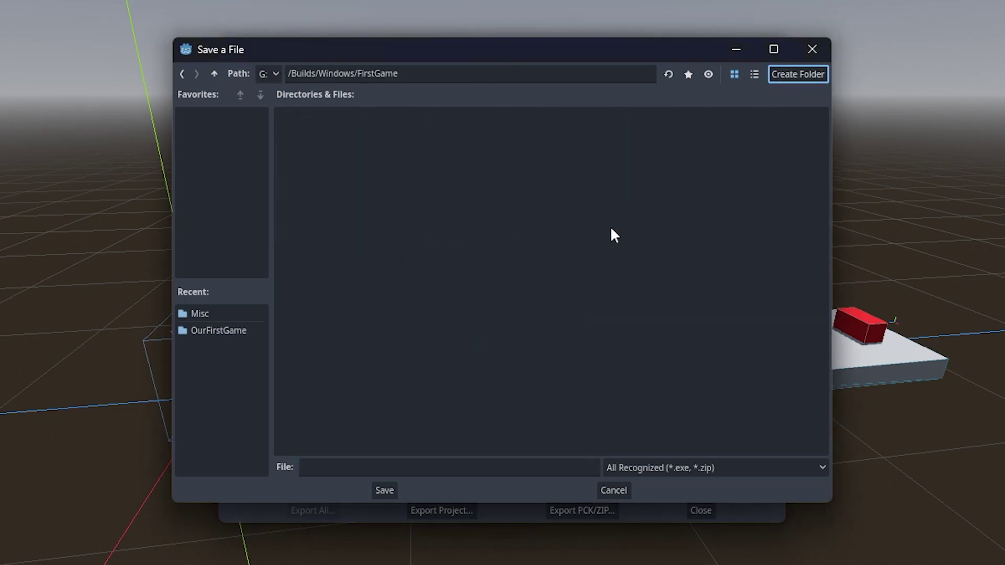
# Name the Windows Desktop preset's export file firstgame.exe and save the path in the FirstGame folder.
pyautogui.click(377, 463)
pyautogui.write('firs')
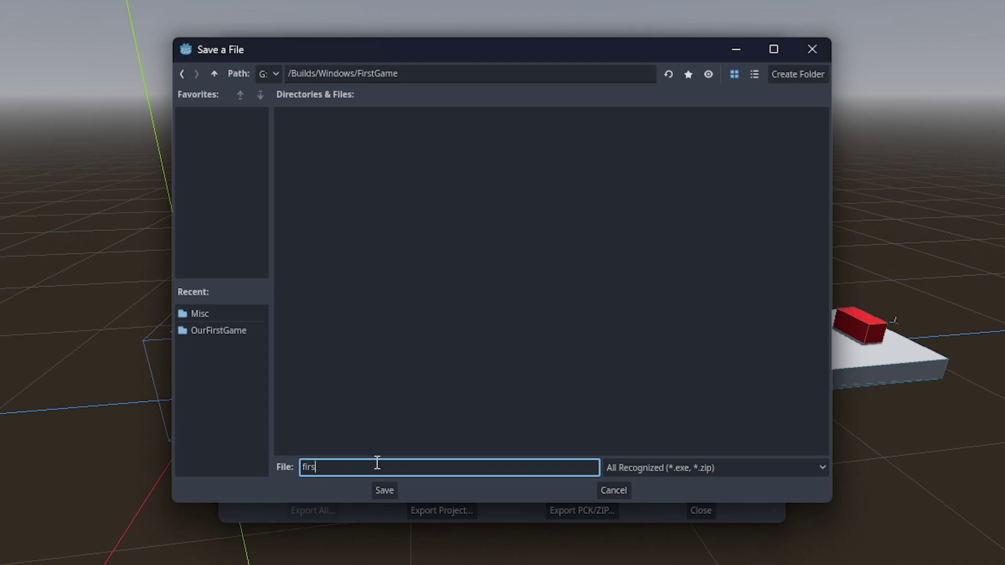
pyautogui.write('tgame.exe')
pyautogui.click(387, 492)
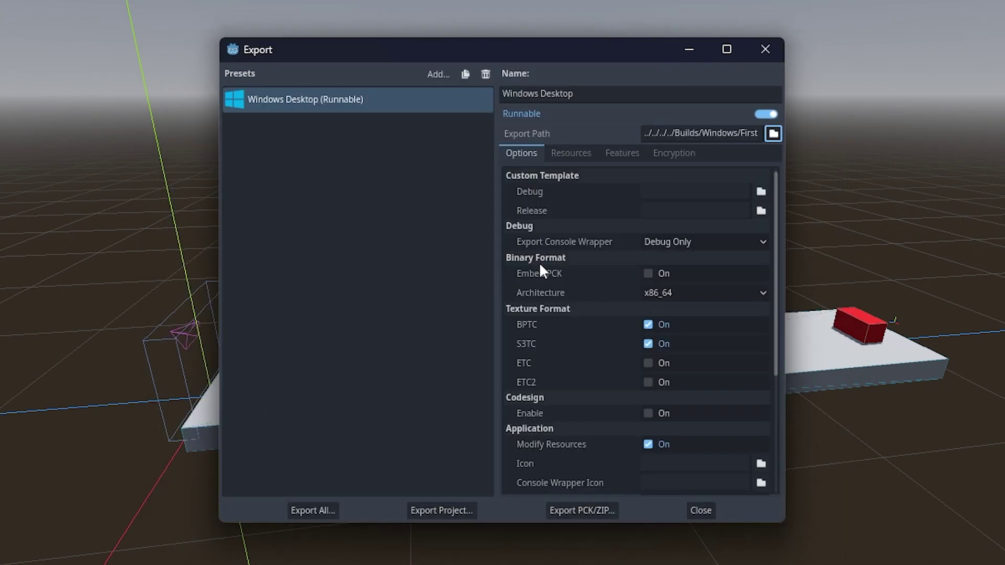
# Set the application icon of the Windows Desktop preset to res://icon.svg.
pyautogui.scroll(-5, 540, 265)
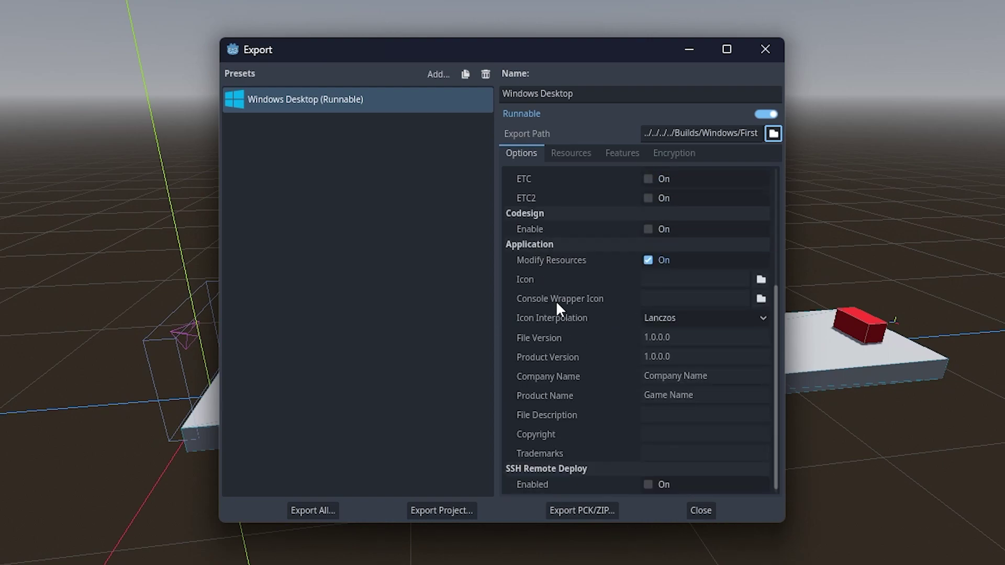
pyautogui.scroll(5, 557, 304)
pyautogui.scroll(-5, 550, 291)
pyautogui.click(761, 279)
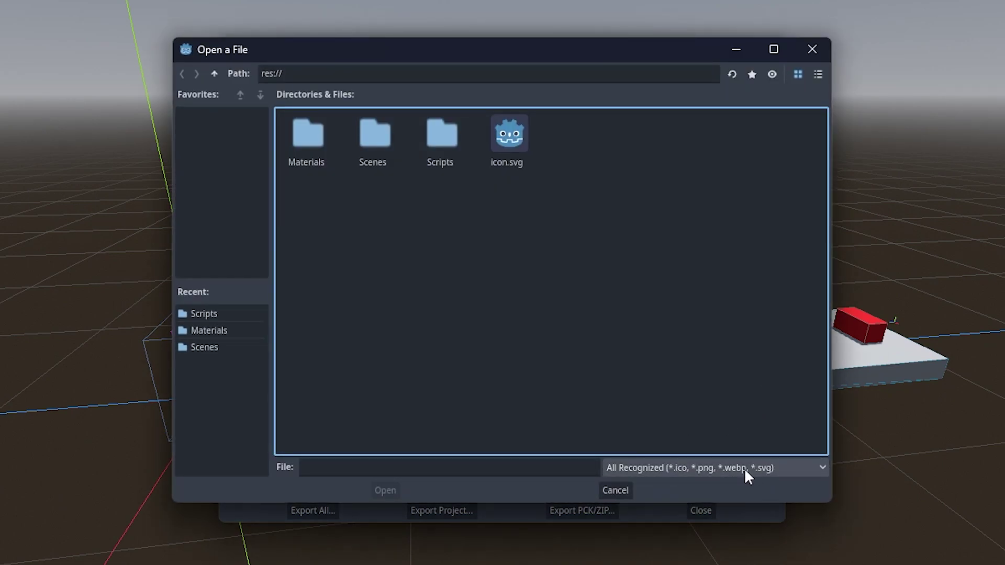
pyautogui.doubleClick(501, 152)
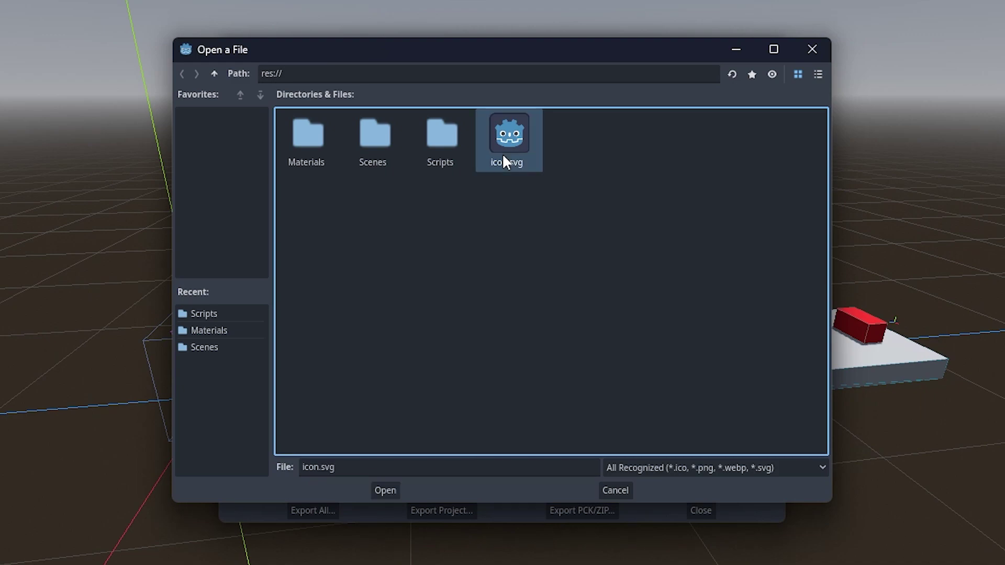
pyautogui.click(700, 278)
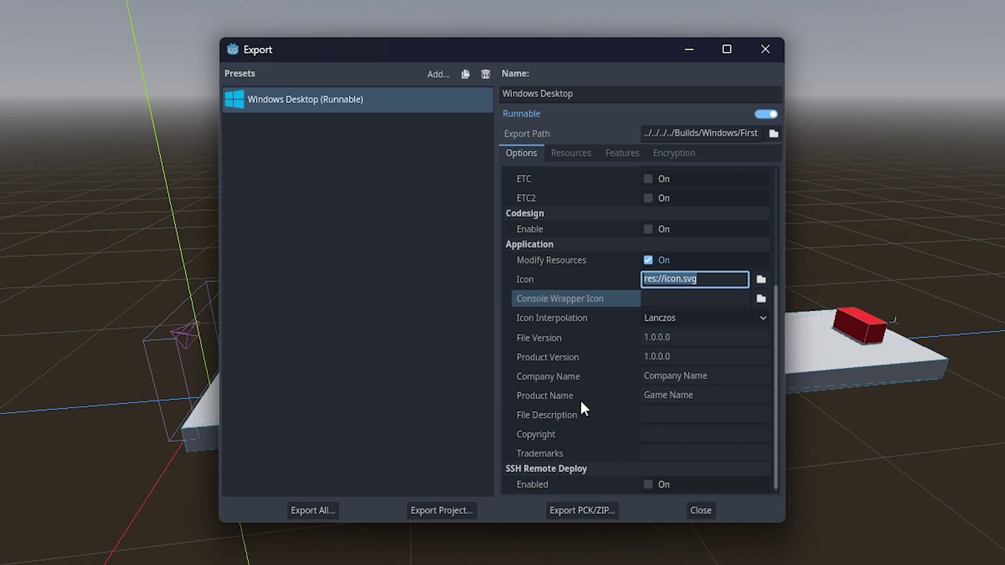
# Set the preset's product name to First Game.
pyautogui.click(697, 394)
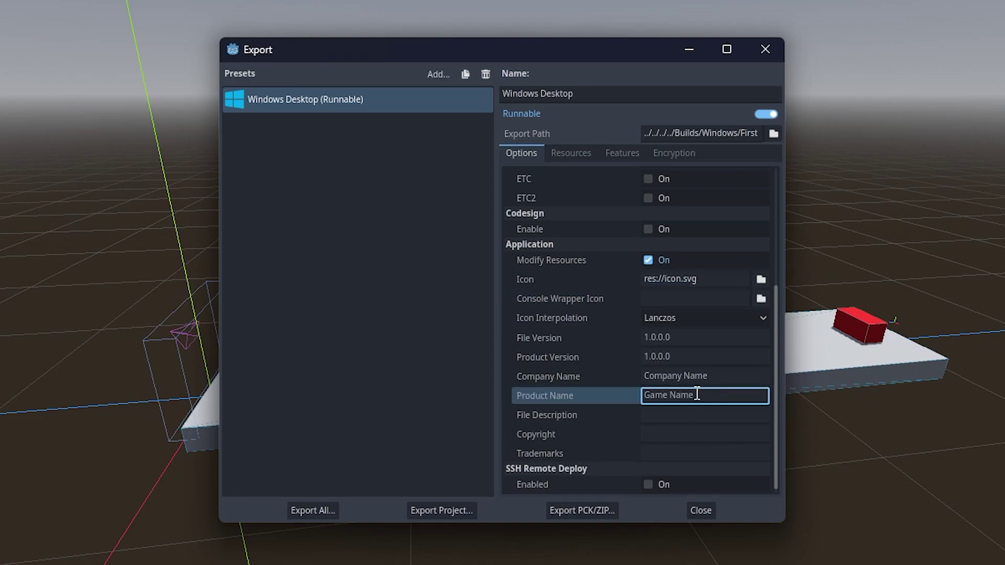
pyautogui.write('First Game')
pyautogui.press('Return')
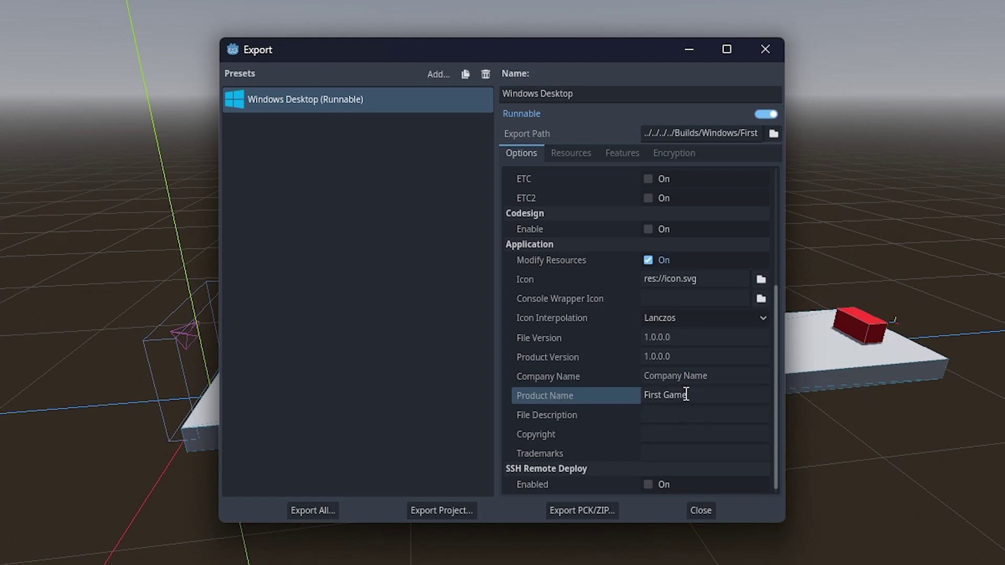
pyautogui.click(426, 492)
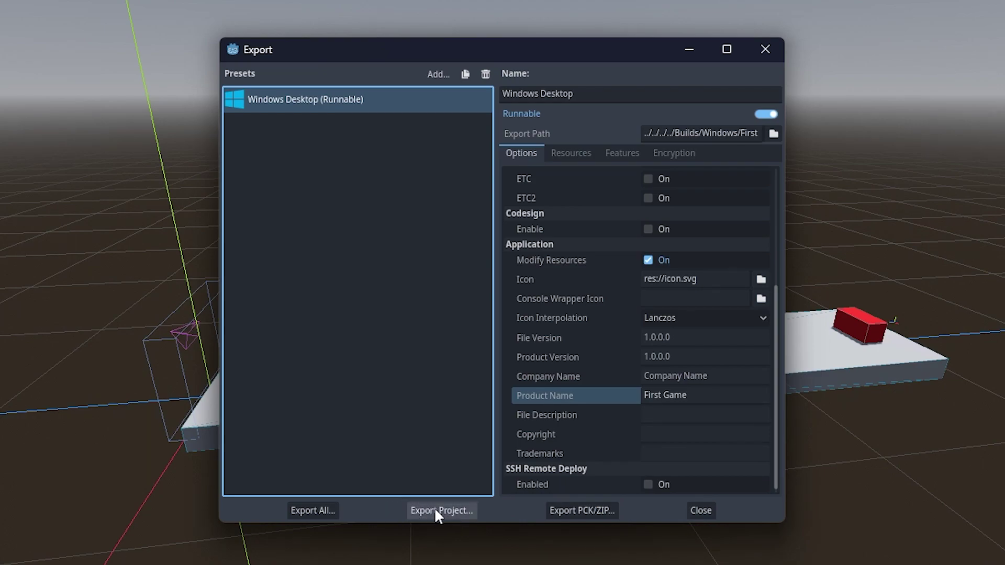
# Export the project as firstgame.exe to G:/Builds/Windows/FirstGame with Export With Debug turned off.
pyautogui.click(436, 506)
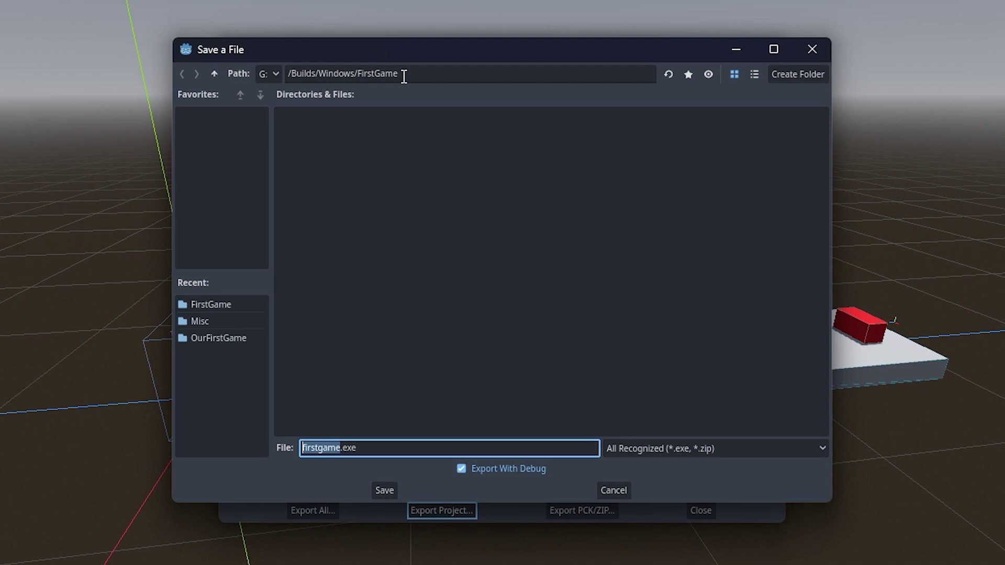
pyautogui.moveTo(400, 74); pyautogui.dragTo(293, 74)
pyautogui.click(423, 407)
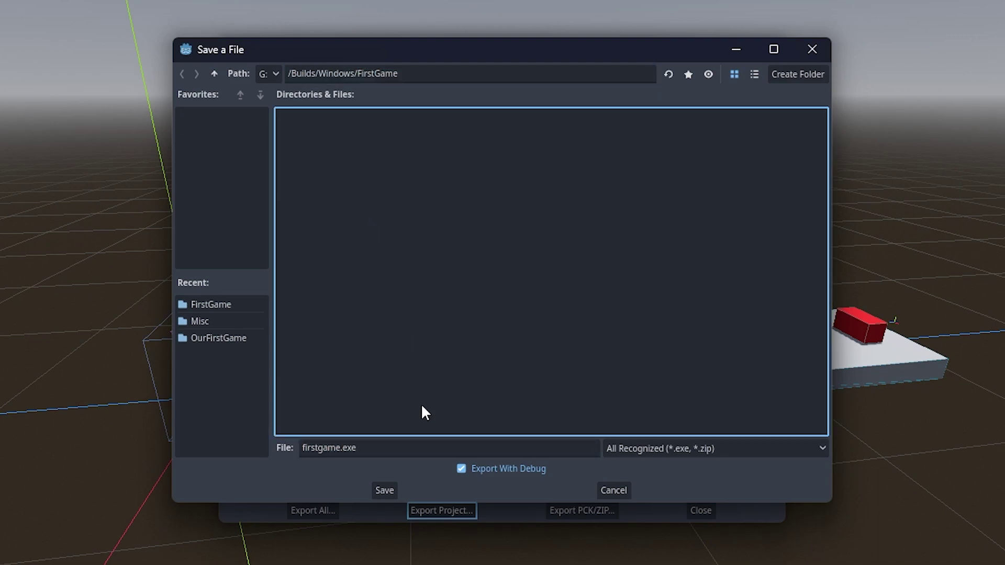
pyautogui.click(471, 468)
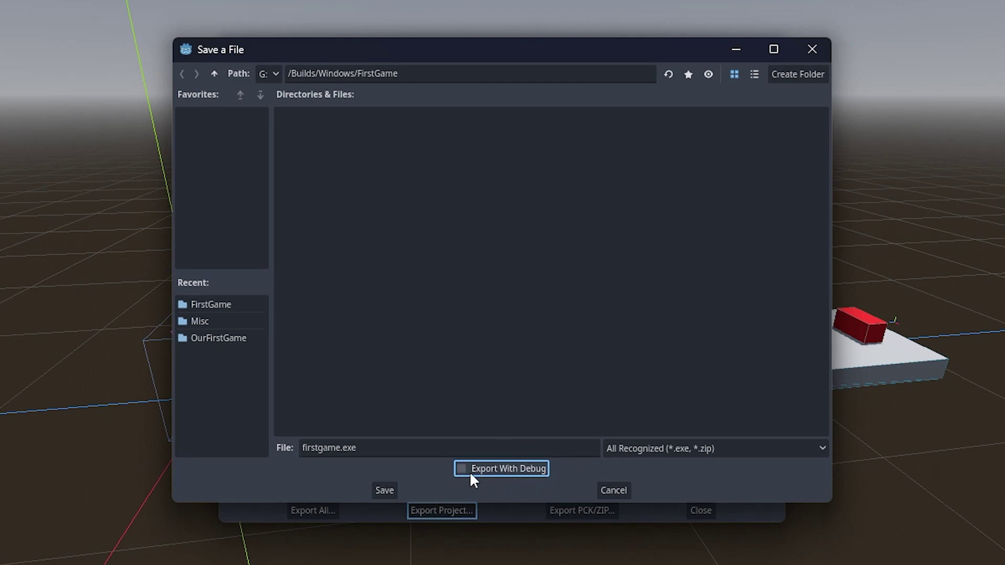
pyautogui.press('Tab')
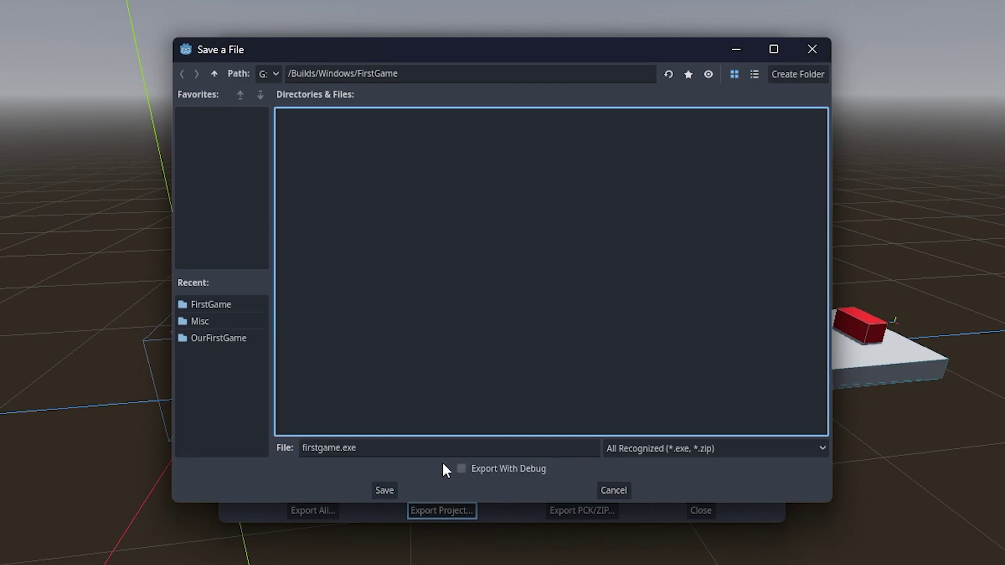
pyautogui.click(387, 487)
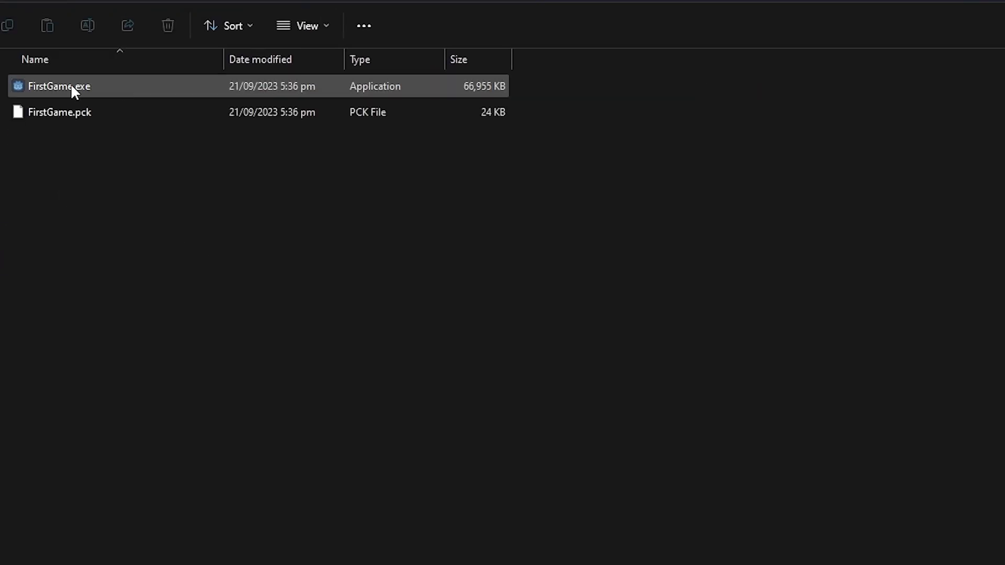
# Switch to File Explorer, inspect the exported FirstGame.exe and FirstGame.pck files, and launch the executable.
pyautogui.moveTo(157, 157); pyautogui.dragTo(89, 162)
pyautogui.click(33, 89)
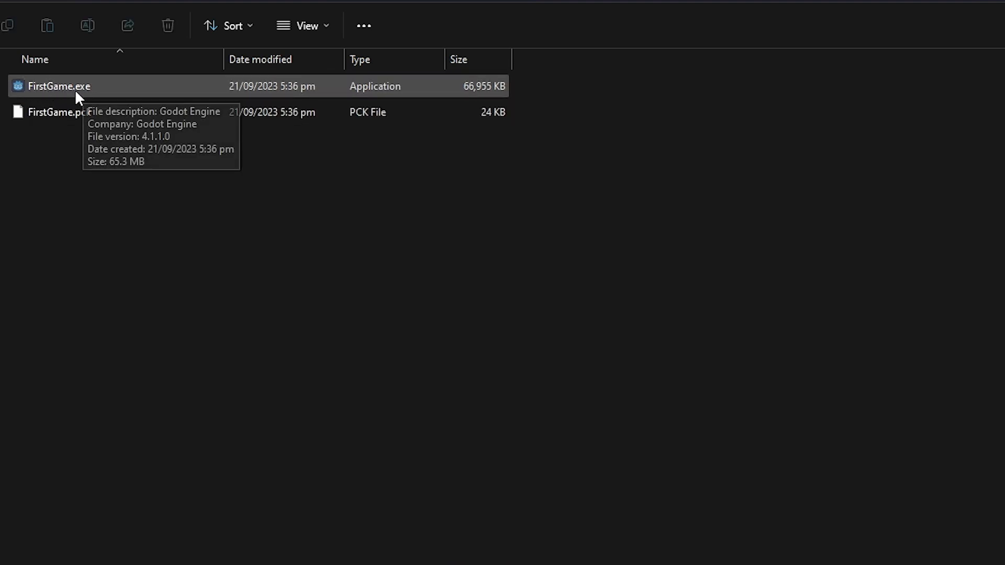
pyautogui.click(86, 117)
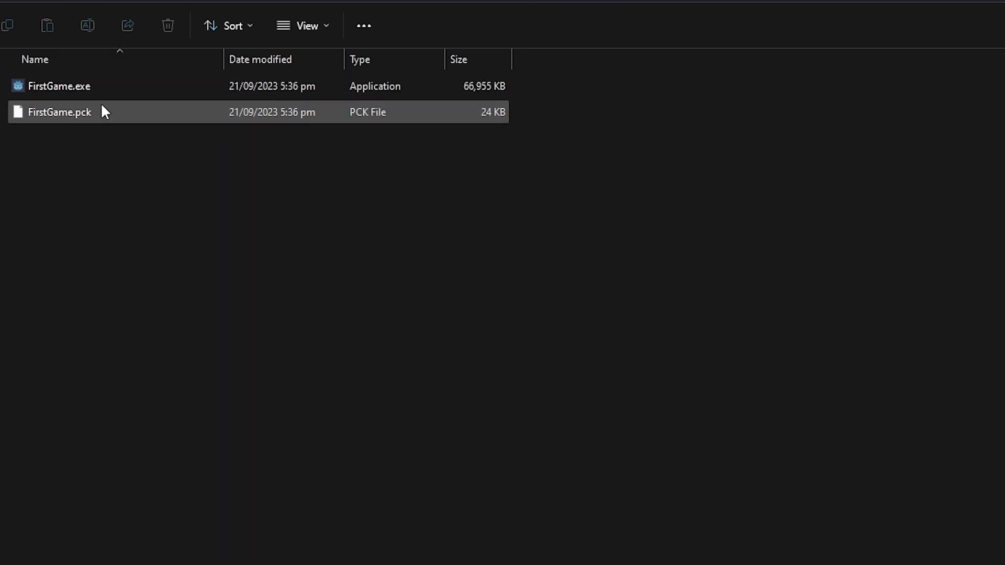
pyautogui.click(60, 80)
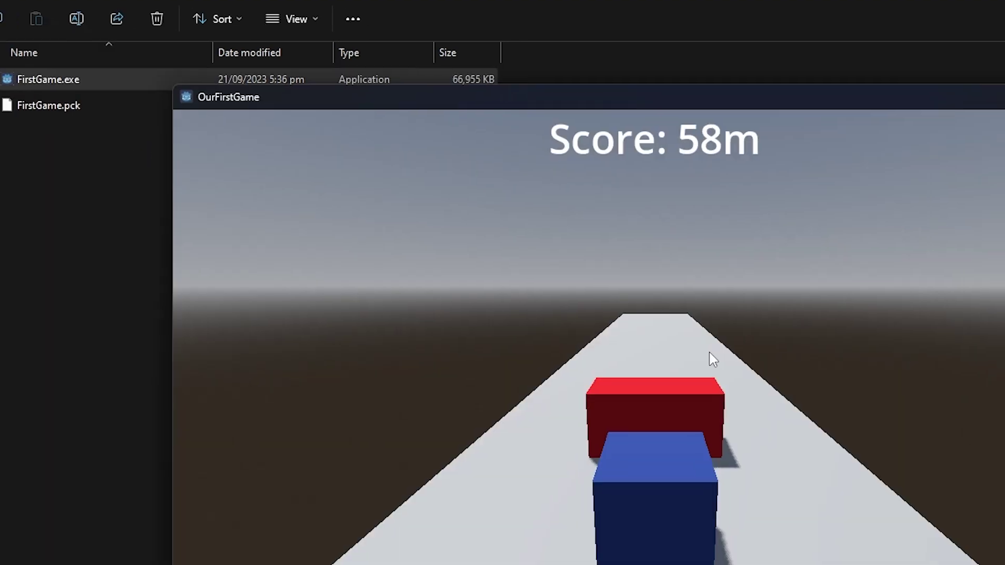
# Test the exported game by steering the blue cube around the red obstacles, and switch back to the Godot editor.
pyautogui.press('d')
pyautogui.press('a')
pyautogui.press('d')
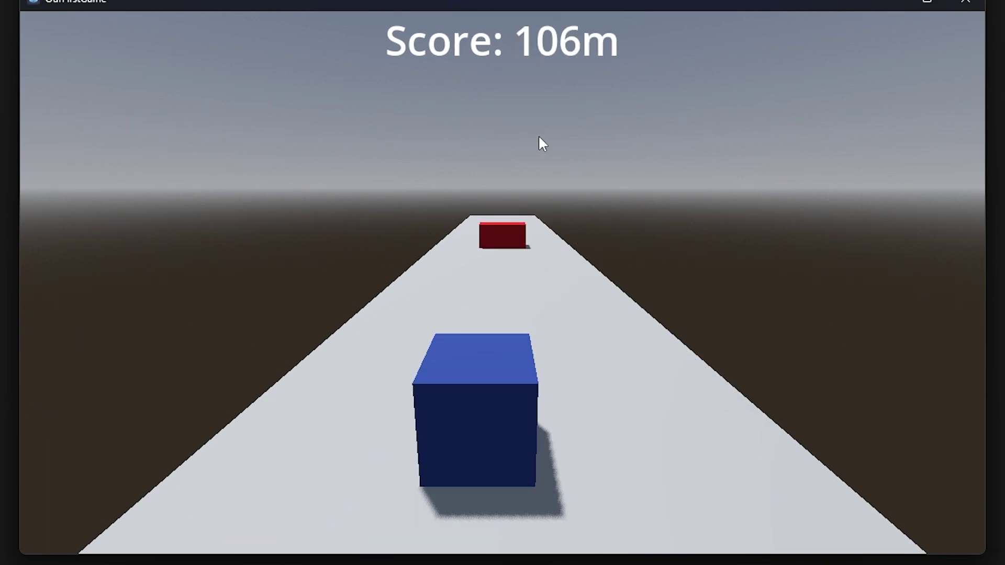
pyautogui.press('a')
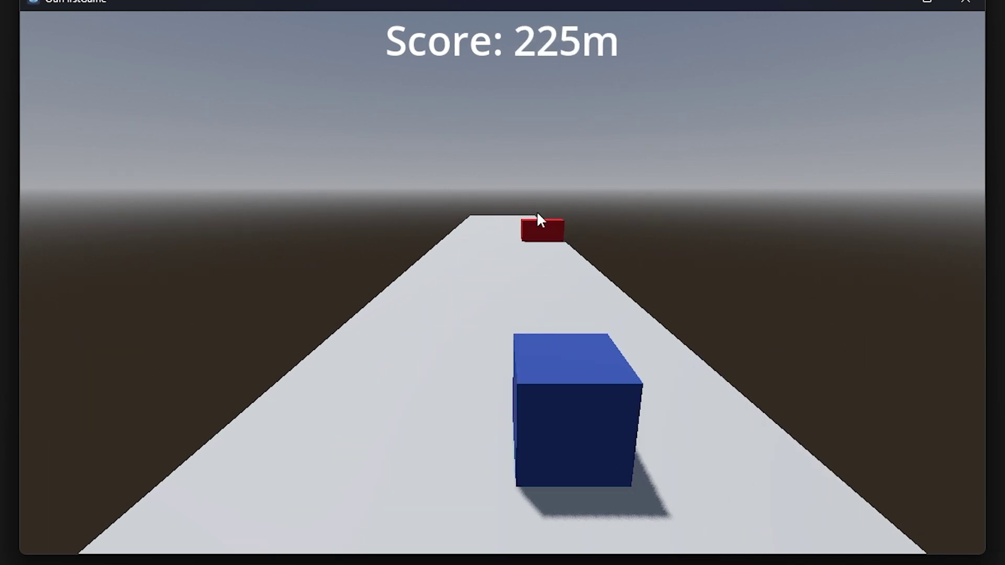
pyautogui.hotkey('alt', 'Tab')
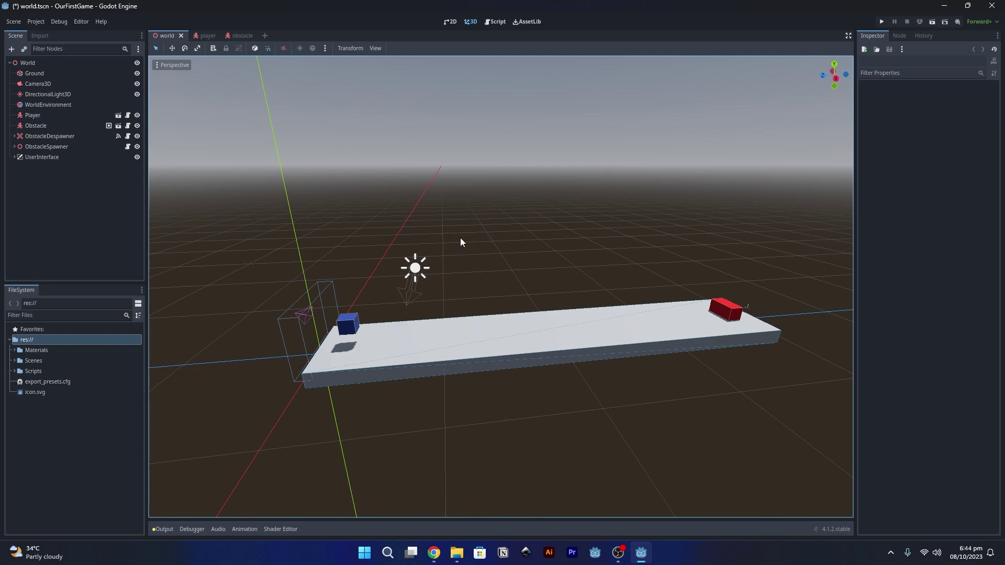